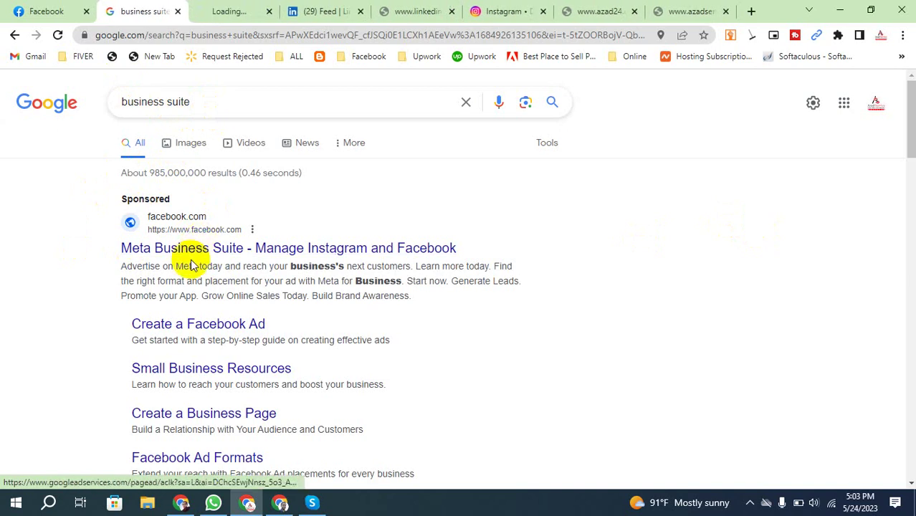
# Step: Open Meta Business Suite from the sponsored search result and go to the page's published posts and reels
pyautogui.click(208, 10)
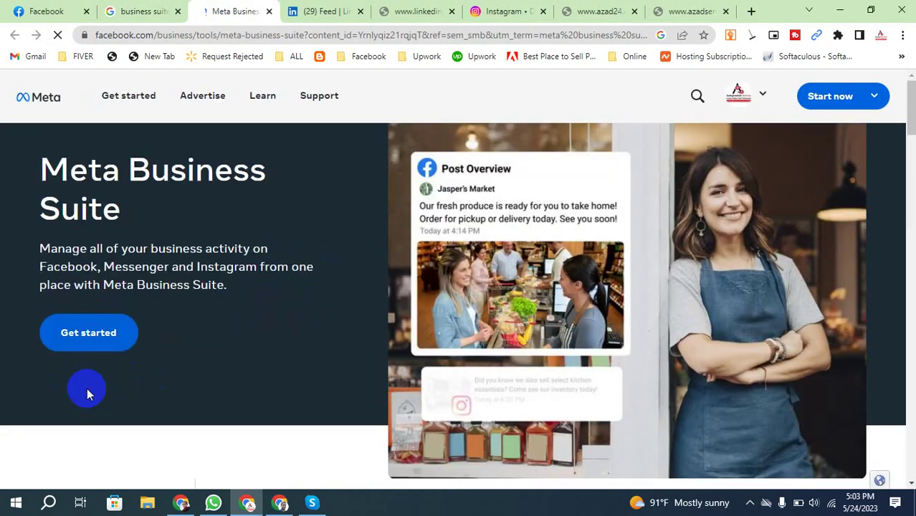
pyautogui.click(101, 342)
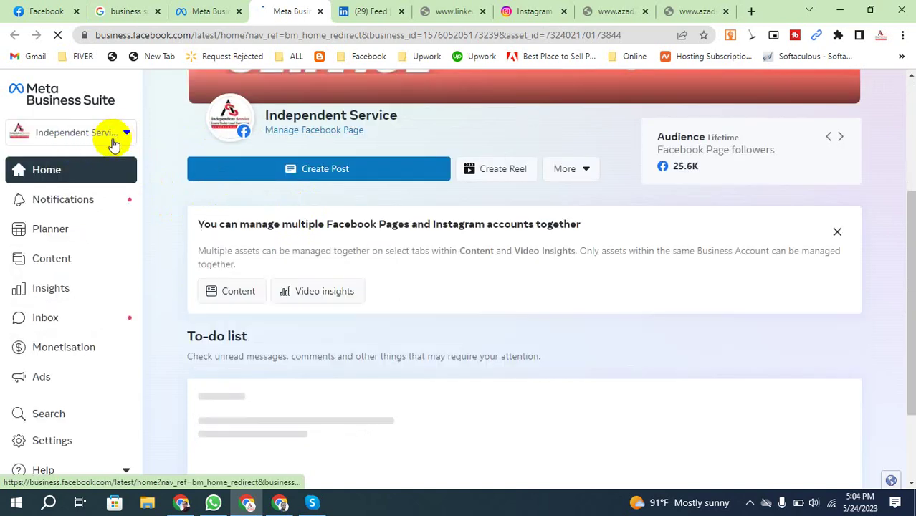
pyautogui.click(63, 265)
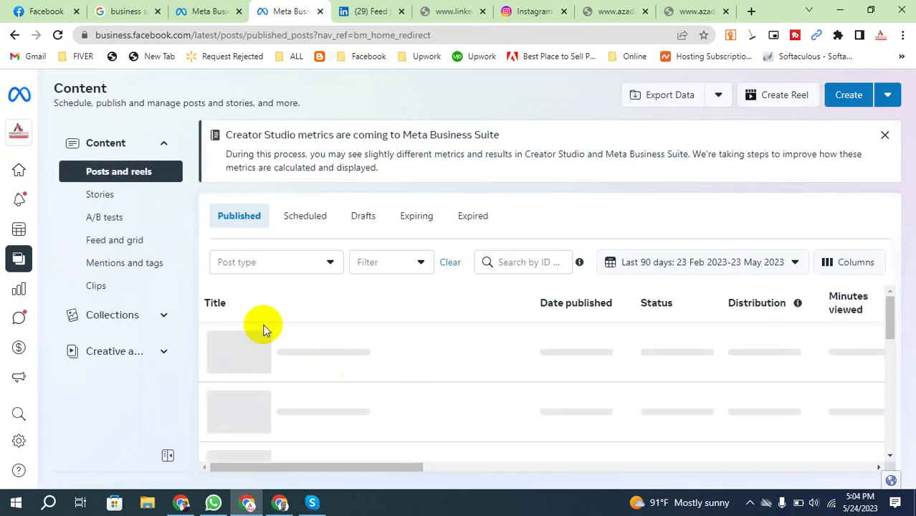
pyautogui.click(750, 503)
pyautogui.click(495, 392)
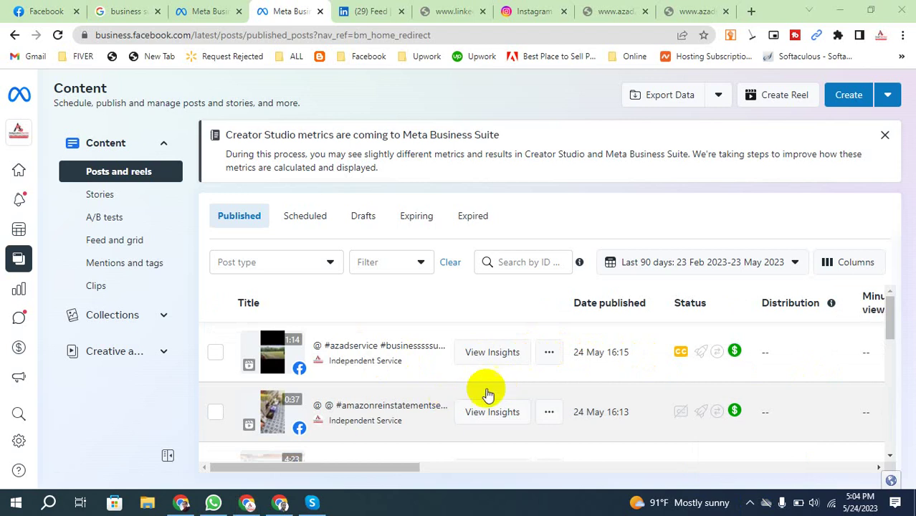
# Step: Close the distribution pop-up and start creating a reel from the published "Ebay Step By Step For Beginne..." video dated 15 May
pyautogui.scroll(-3, 583, 379)
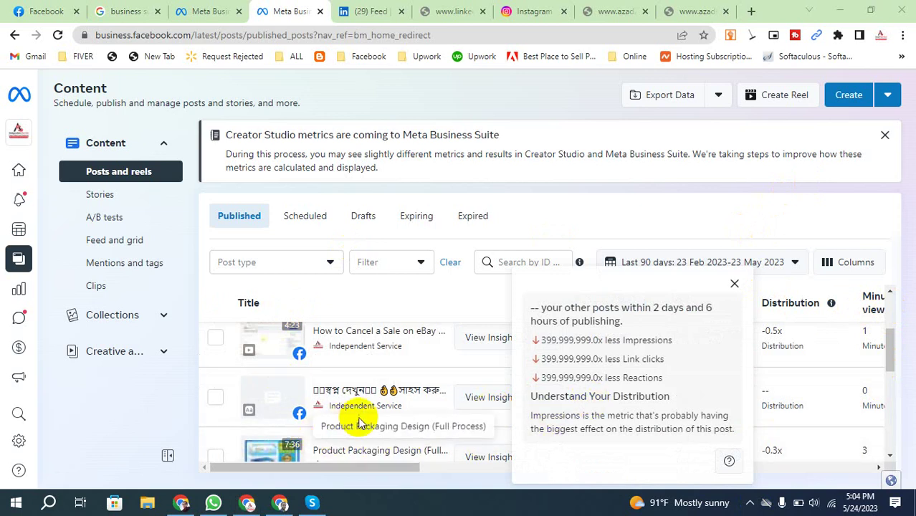
pyautogui.scroll(-1, 368, 378)
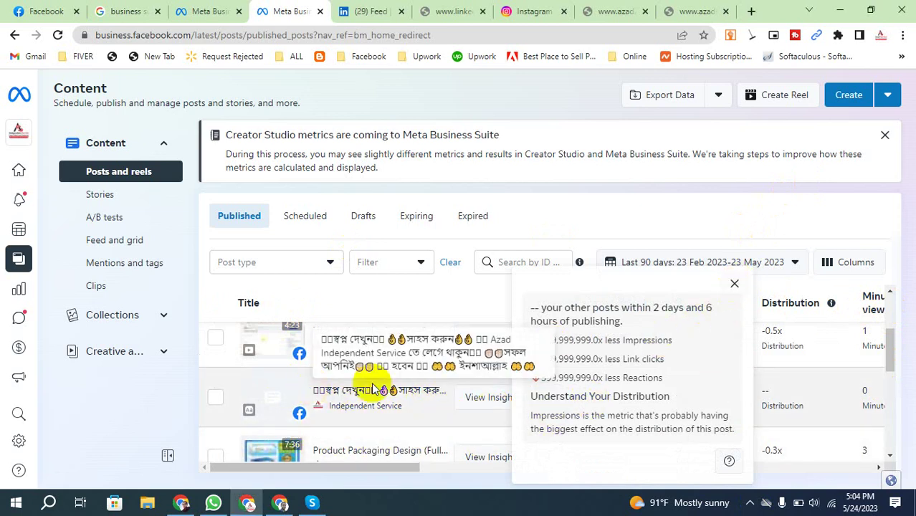
pyautogui.scroll(-5, 287, 439)
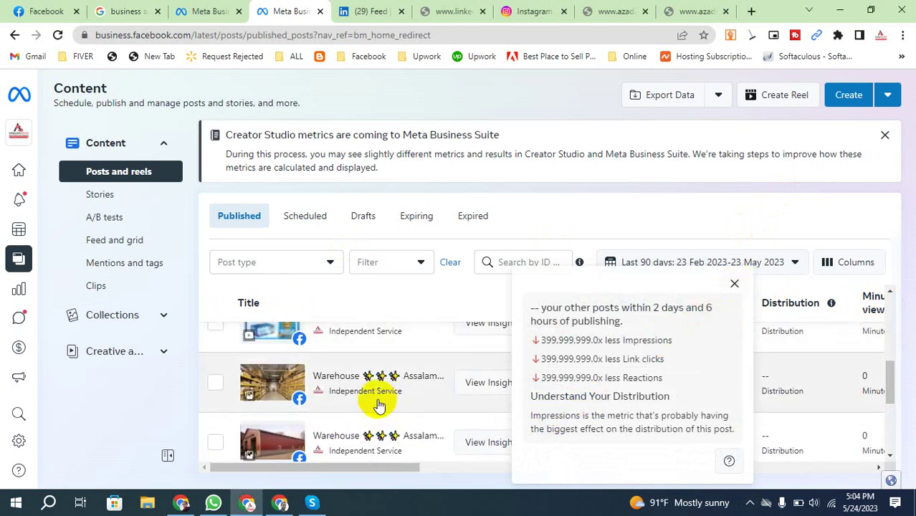
pyautogui.scroll(-2, 365, 402)
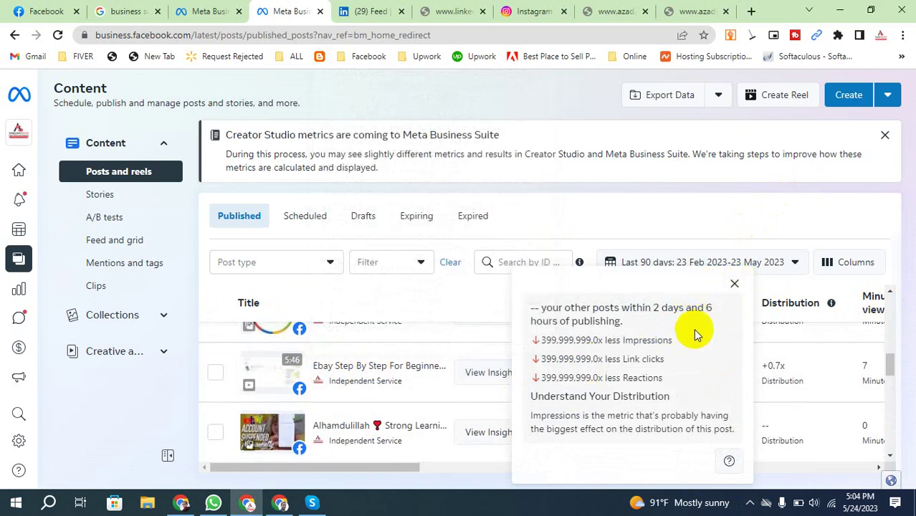
pyautogui.click(735, 285)
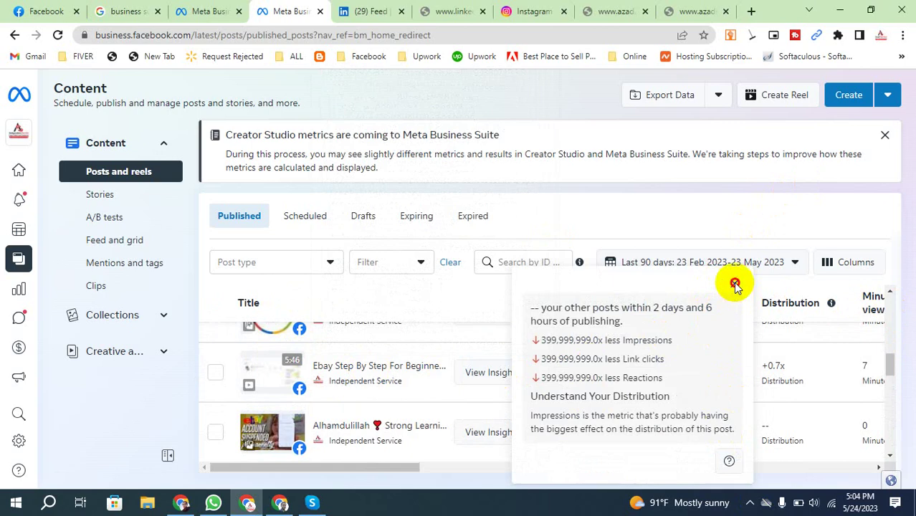
pyautogui.click(750, 506)
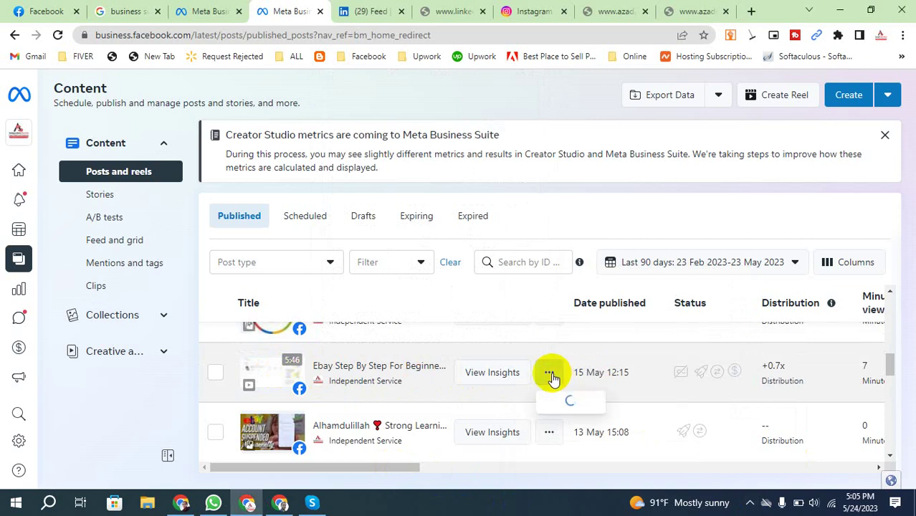
pyautogui.scroll(-3, 562, 430)
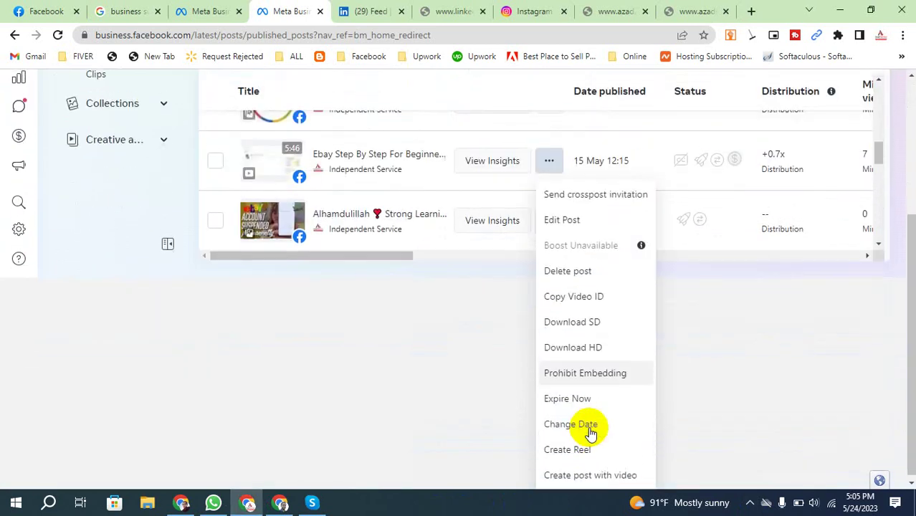
pyautogui.click(563, 444)
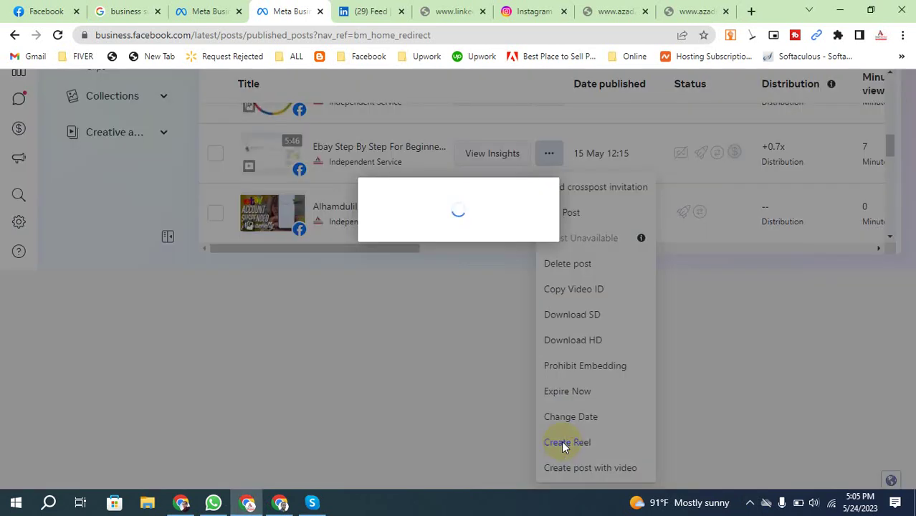
pyautogui.click(563, 443)
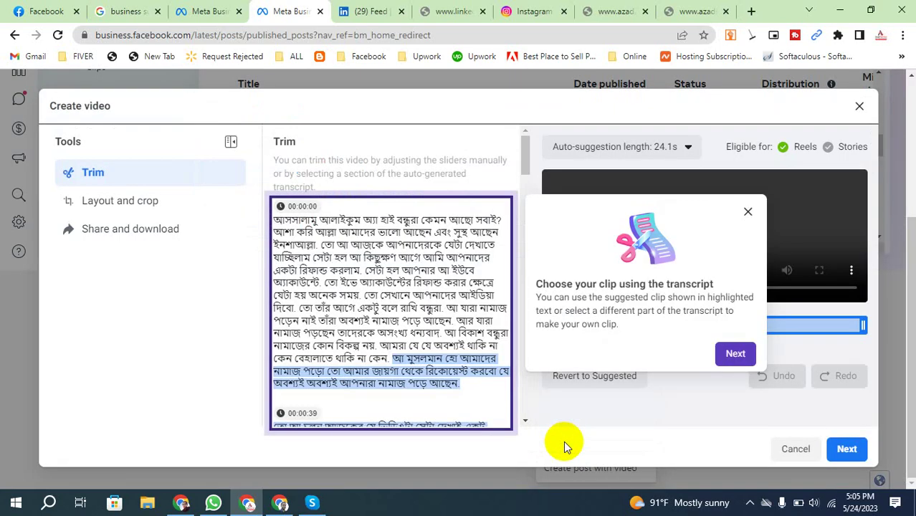
# Step: Go through the video editor's introductory tips on transcript selection and suggested clip length, and dismiss them
pyautogui.click(729, 358)
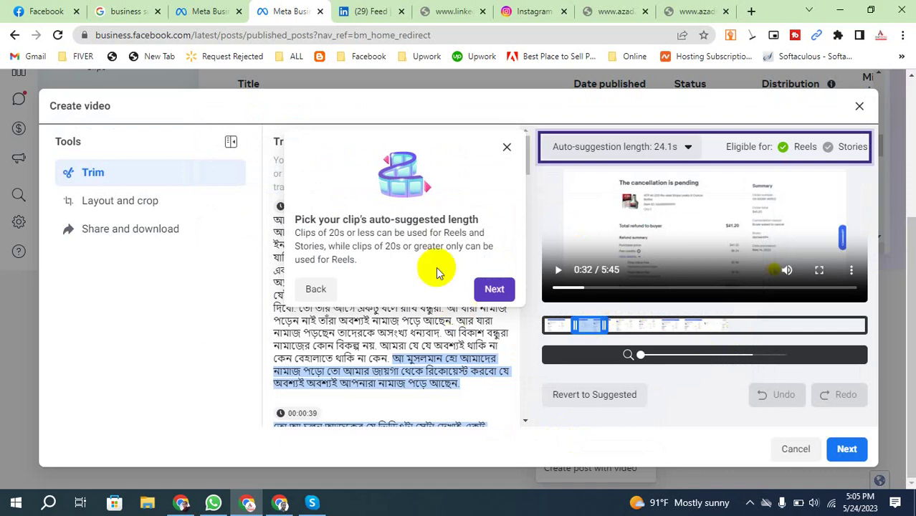
pyautogui.click(492, 287)
pyautogui.click(491, 455)
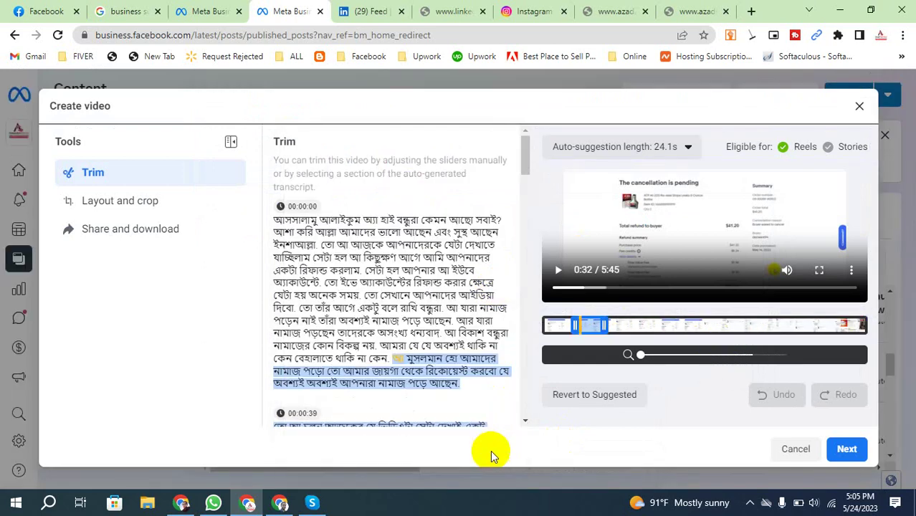
# Step: Review the transcript, extend the suggested clip to about one minute, and move it along the timeline to around 4:07
pyautogui.scroll(-5, 391, 279)
pyautogui.scroll(-8, 380, 308)
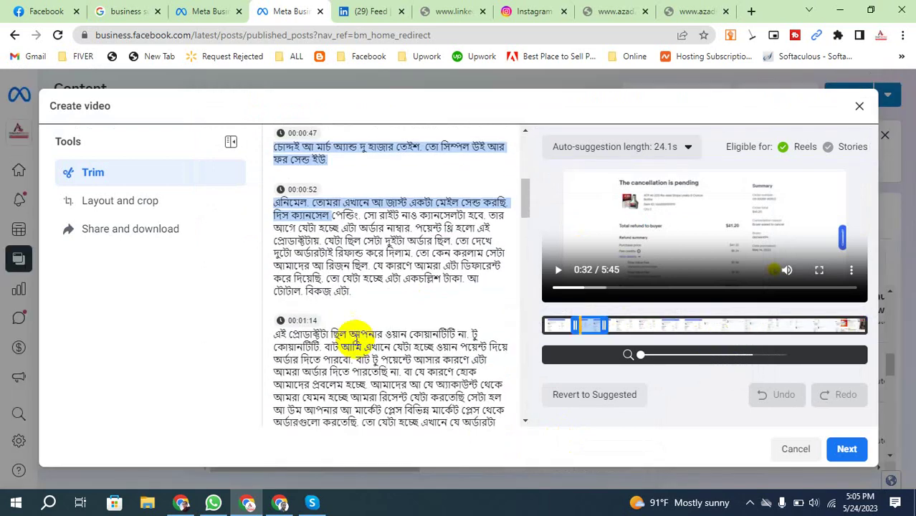
pyautogui.scroll(-20, 396, 366)
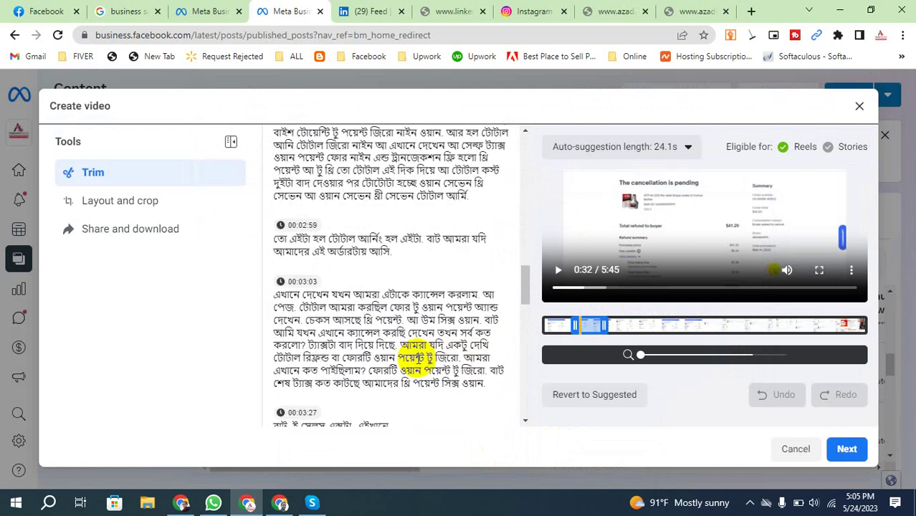
pyautogui.scroll(-3, 396, 383)
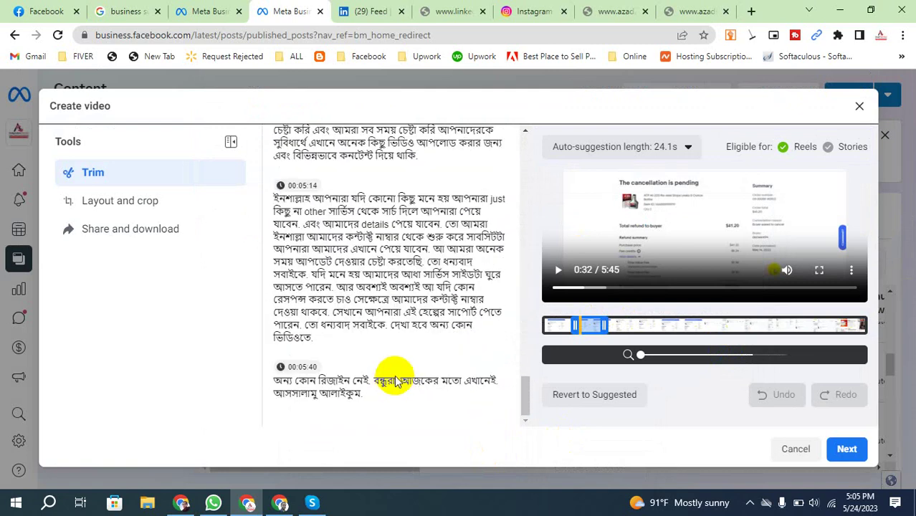
pyautogui.scroll(5, 413, 352)
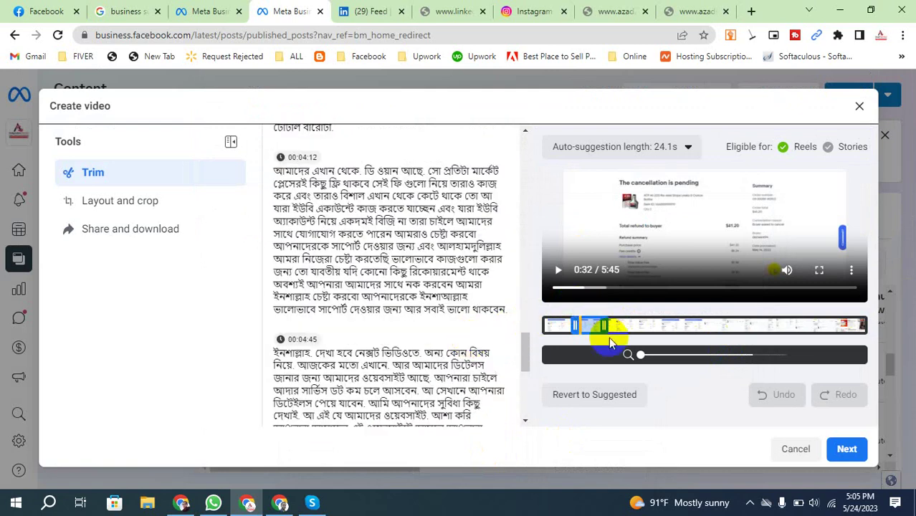
pyautogui.moveTo(604, 326); pyautogui.dragTo(626, 326)
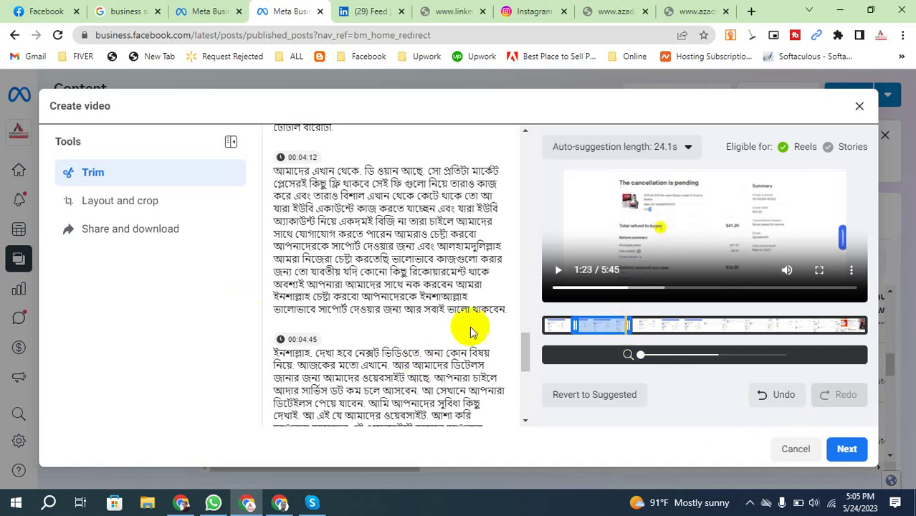
pyautogui.moveTo(594, 328)
pyautogui.mouseDown()
pyautogui.moveTo(571, 326)
pyautogui.moveTo(795, 328)
pyautogui.moveTo(767, 326)
pyautogui.mouseUp()
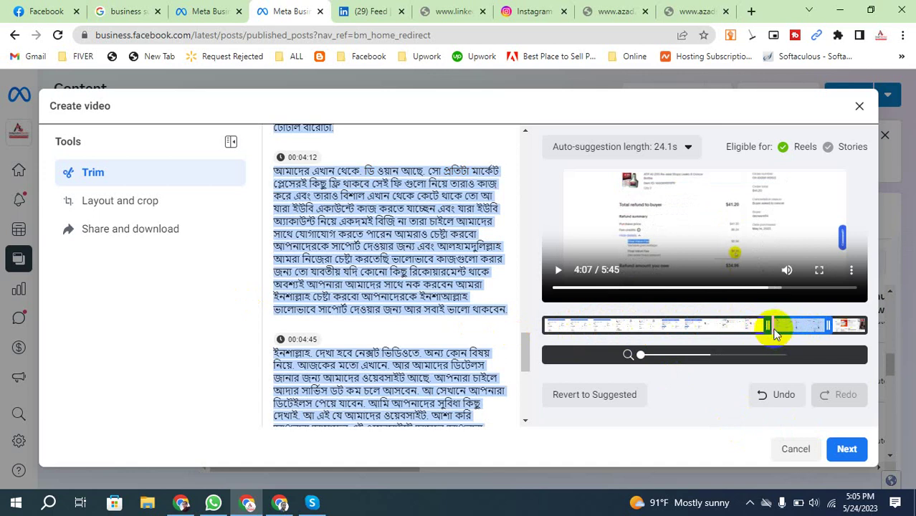
# Step: Set the clip's layout to Vertical – manual cropping (9:16), preview it, and open the sharing and download options
pyautogui.click(123, 201)
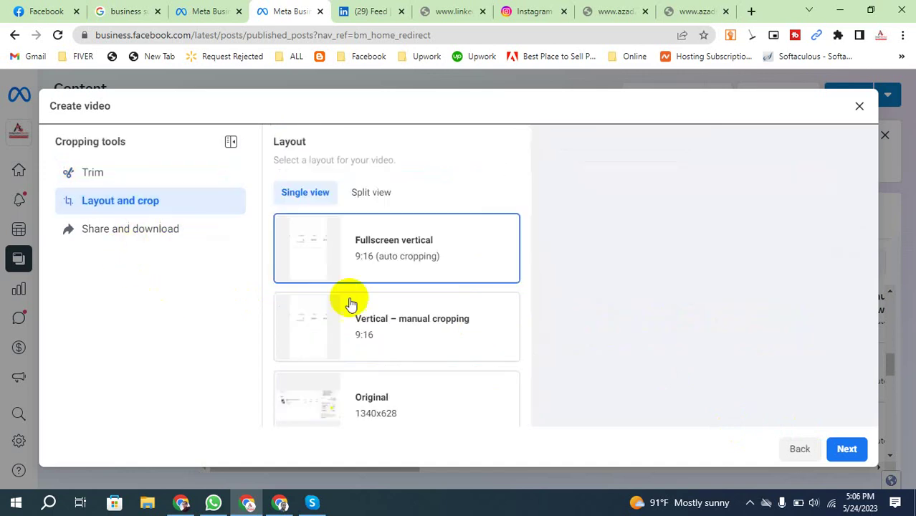
pyautogui.click(408, 323)
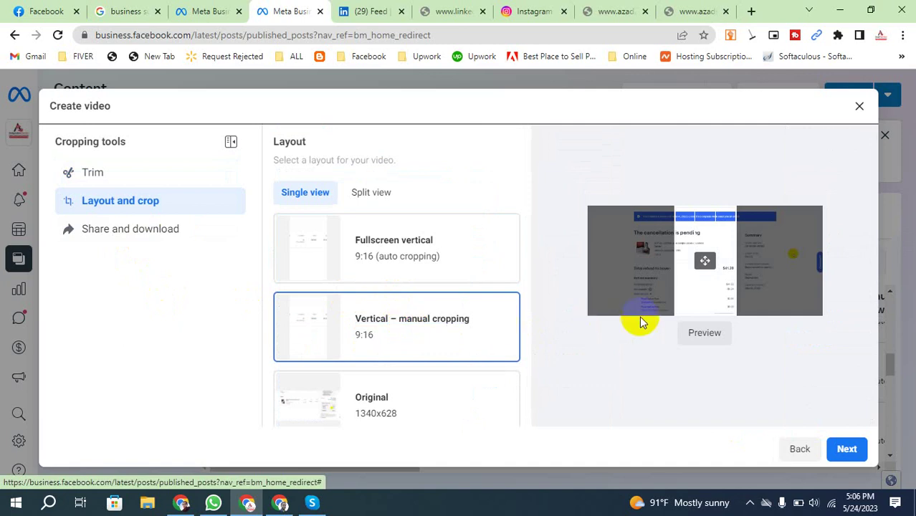
pyautogui.click(691, 338)
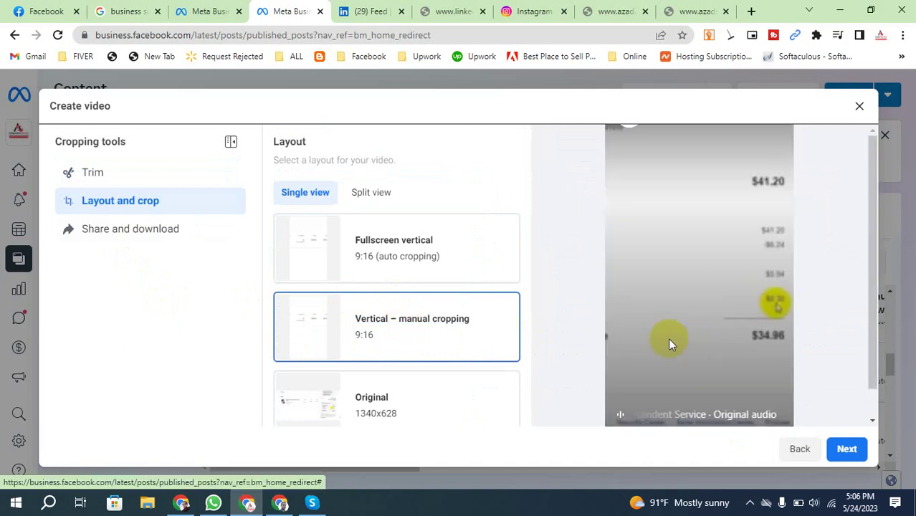
pyautogui.click(145, 233)
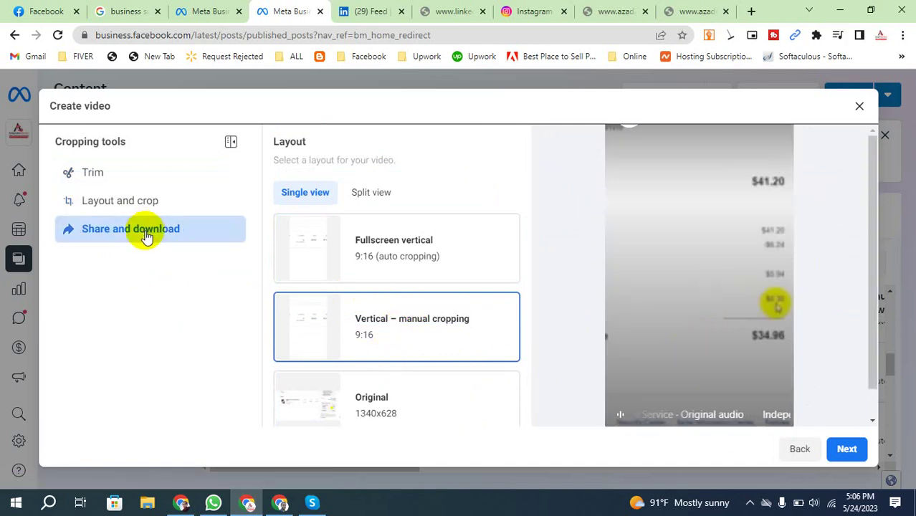
# Step: Return to trimming and move the selected clip to the very end of the video, then check the transcript
pyautogui.click(115, 174)
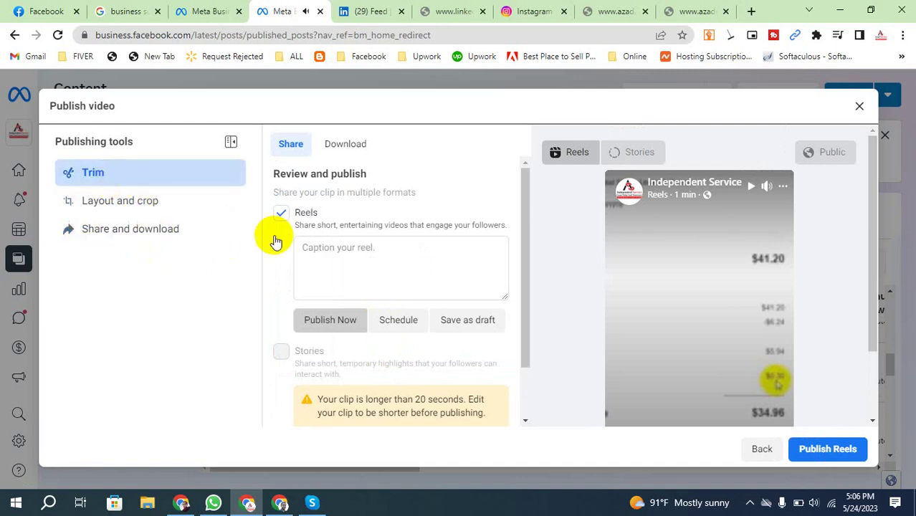
pyautogui.moveTo(786, 327); pyautogui.dragTo(839, 331)
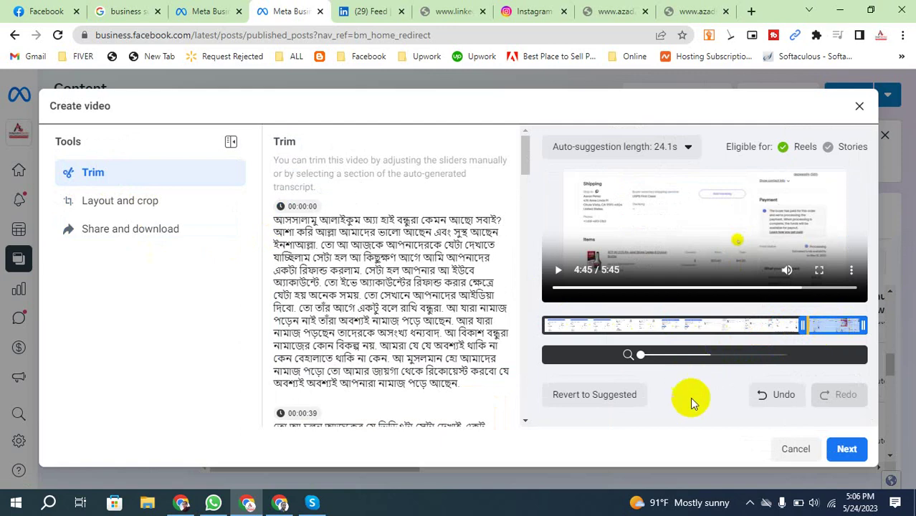
pyautogui.scroll(-10, 380, 326)
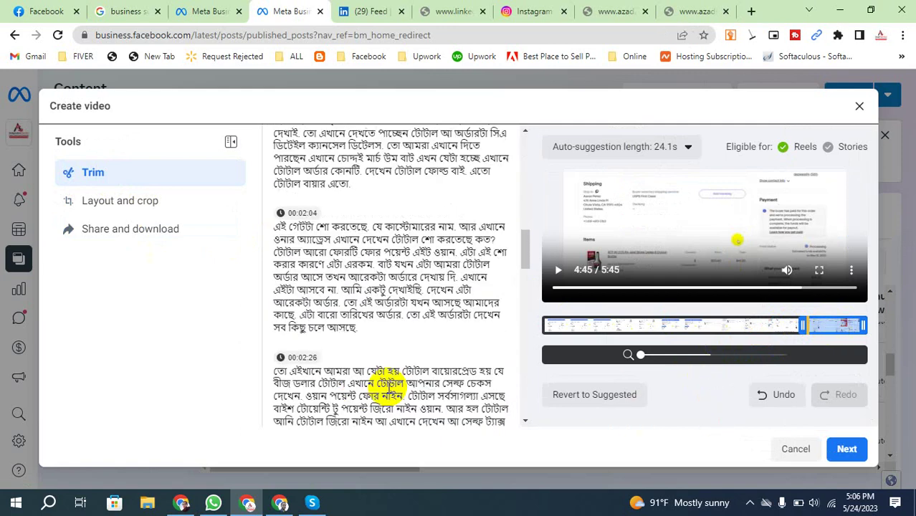
pyautogui.scroll(10, 390, 287)
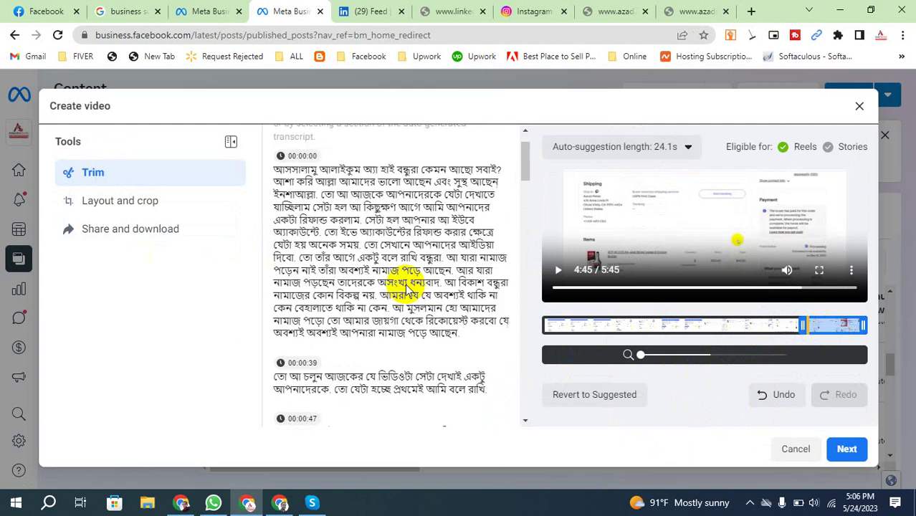
pyautogui.click(231, 143)
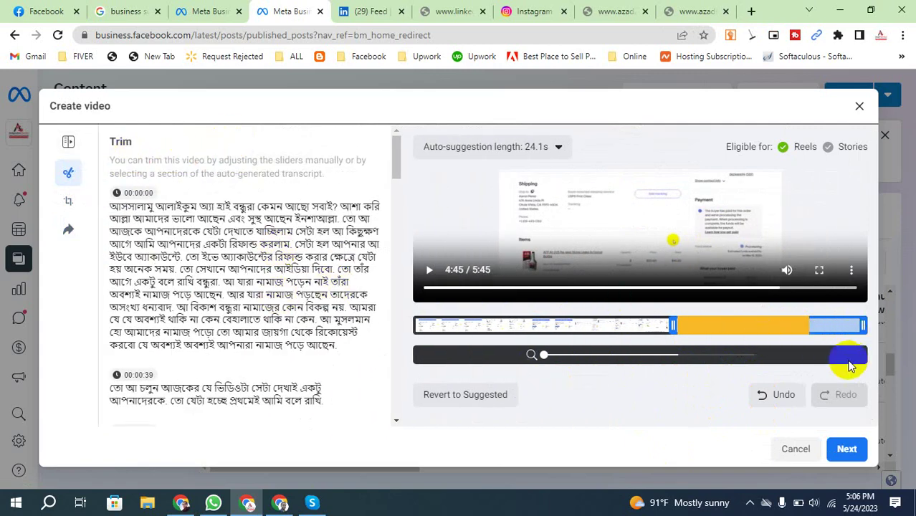
pyautogui.click(69, 143)
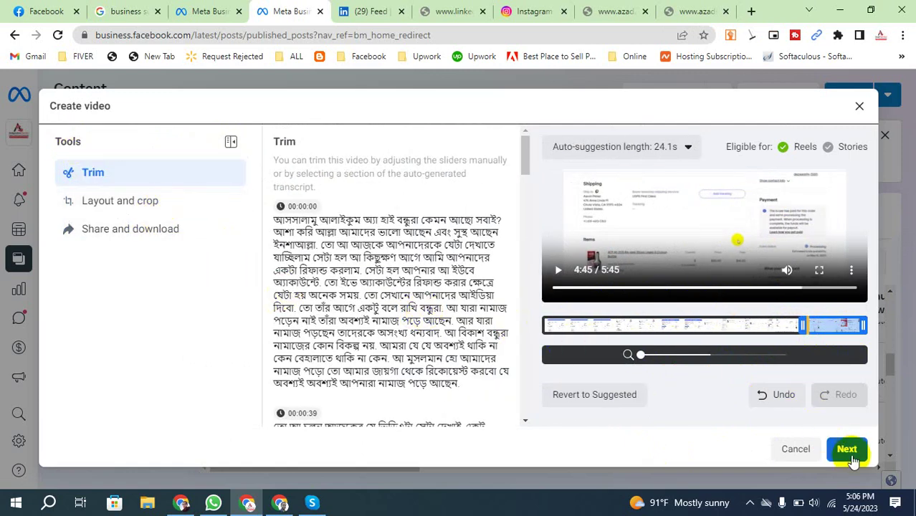
# Step: Try the Fullscreen vertical 9:16 auto-cropping layout, then set the clip's layout to Original (1340x628)
pyautogui.click(140, 203)
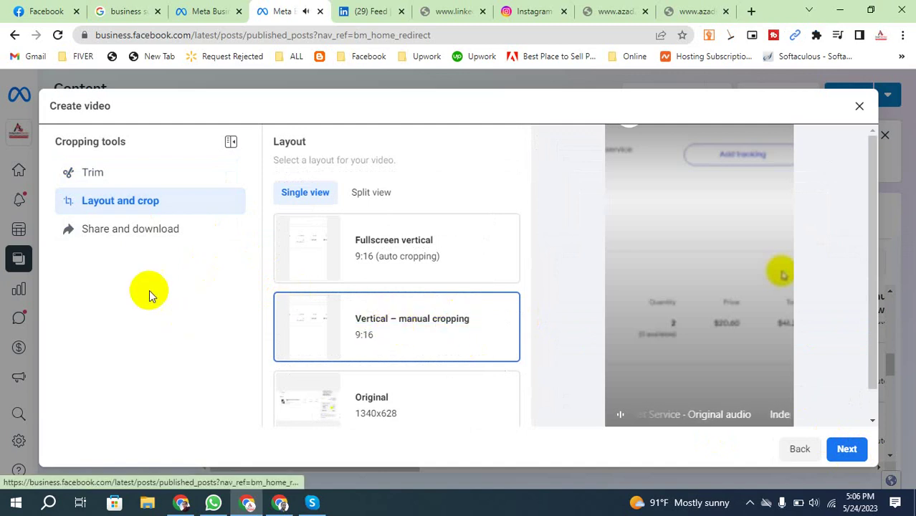
pyautogui.click(150, 233)
pyautogui.click(147, 201)
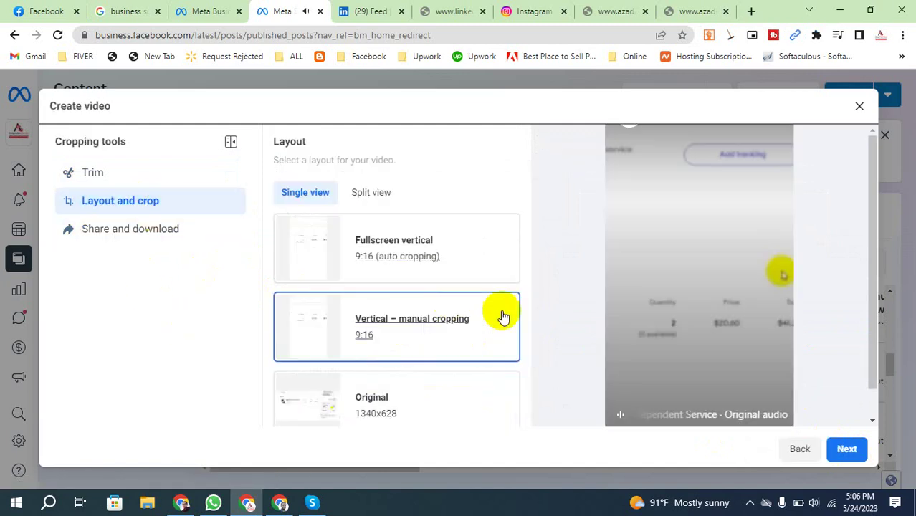
pyautogui.click(419, 266)
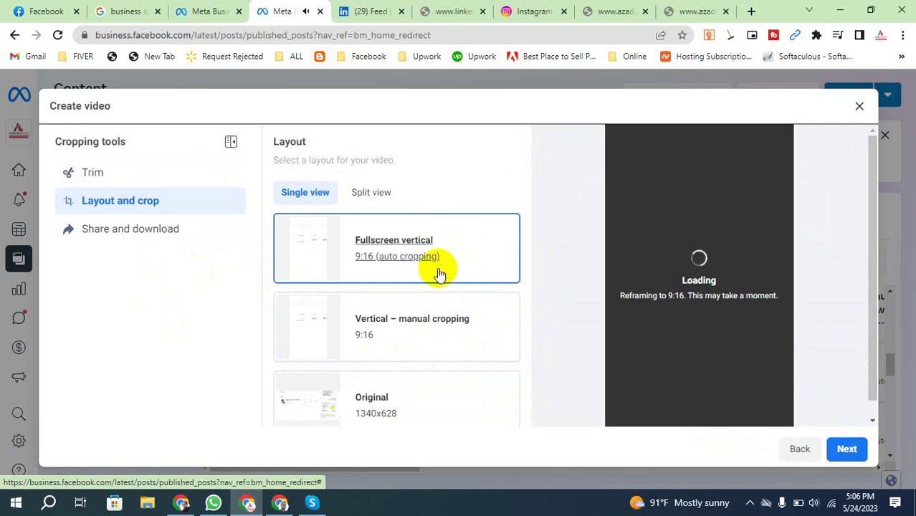
pyautogui.click(370, 398)
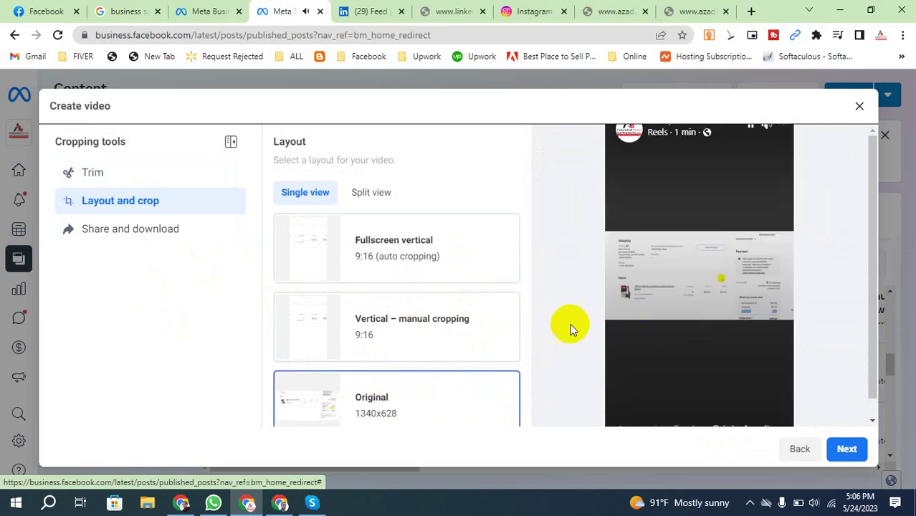
# Step: Set the clip's layout to Vertical – manual cropping (9:16) and move the selected clip back along the timeline to around 1:52
pyautogui.click(408, 327)
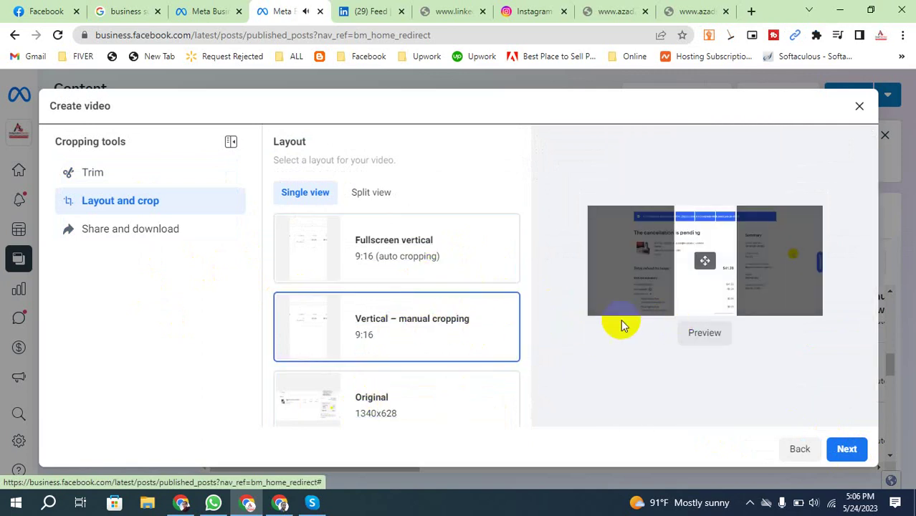
pyautogui.click(109, 176)
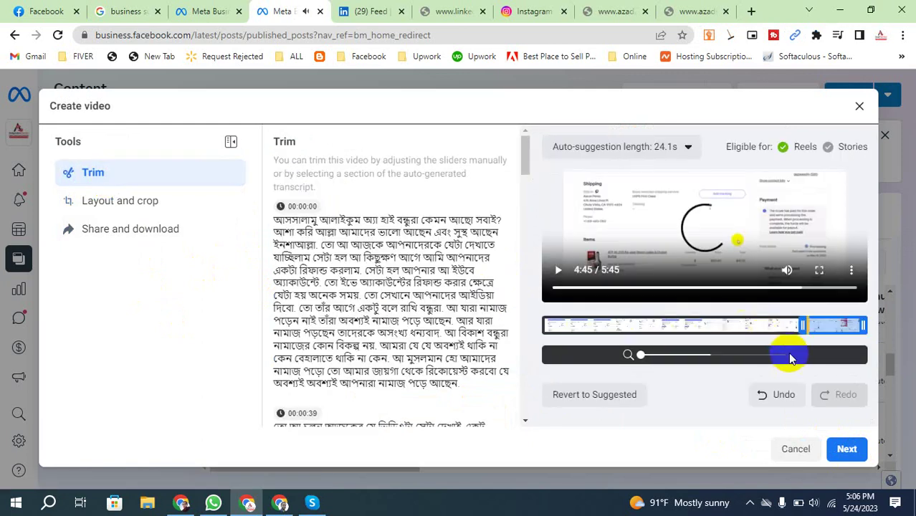
pyautogui.moveTo(819, 333); pyautogui.dragTo(664, 338)
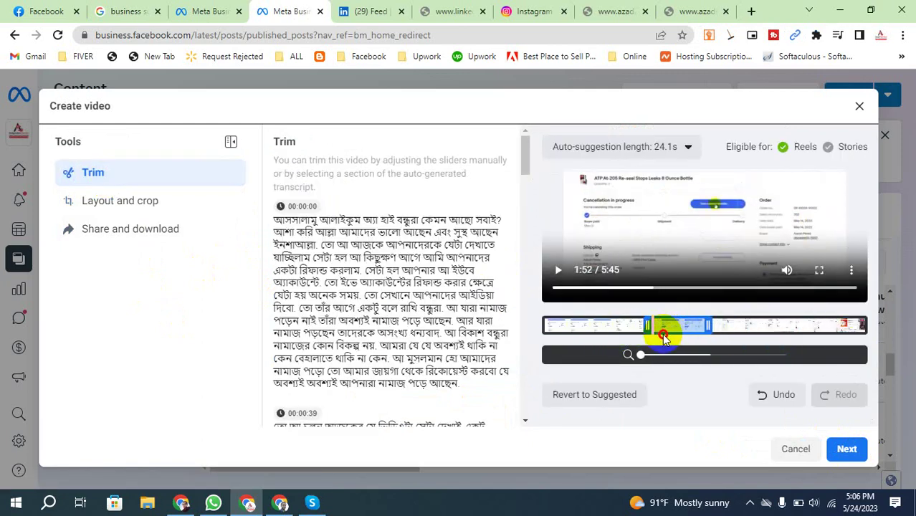
pyautogui.click(131, 203)
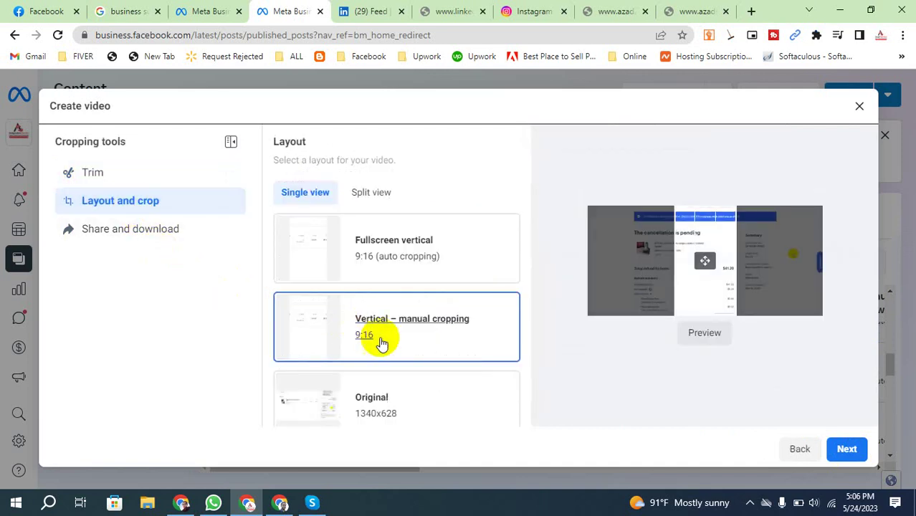
# Step: Caption the reel "Ebay 2023" in the sharing options and publish it to Reels immediately
pyautogui.click(128, 230)
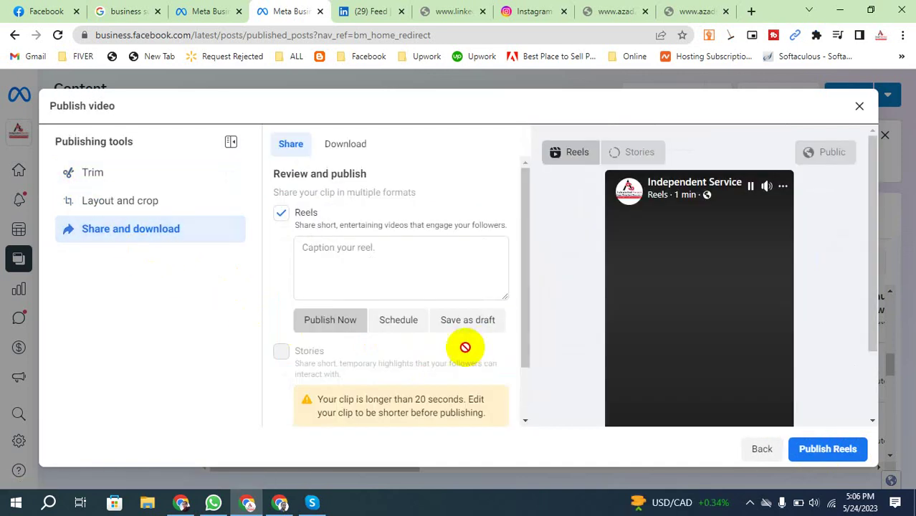
pyautogui.click(380, 266)
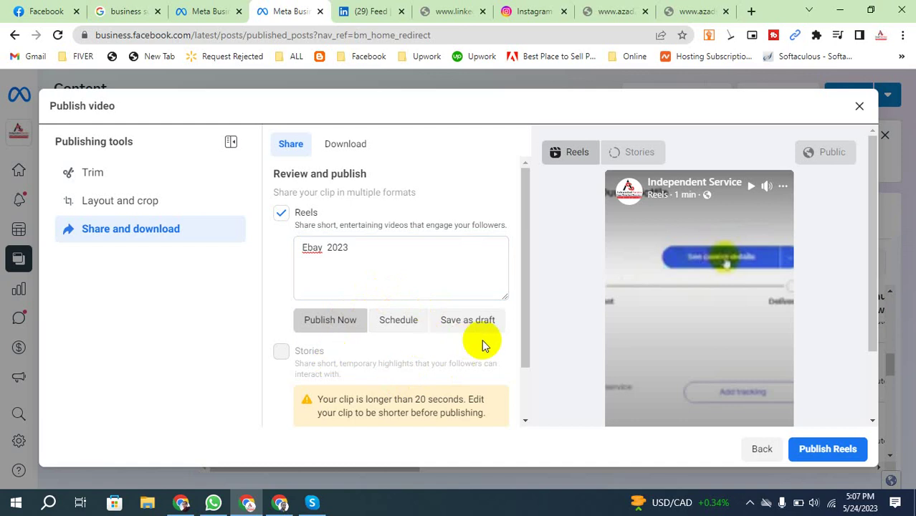
pyautogui.scroll(-2, 458, 345)
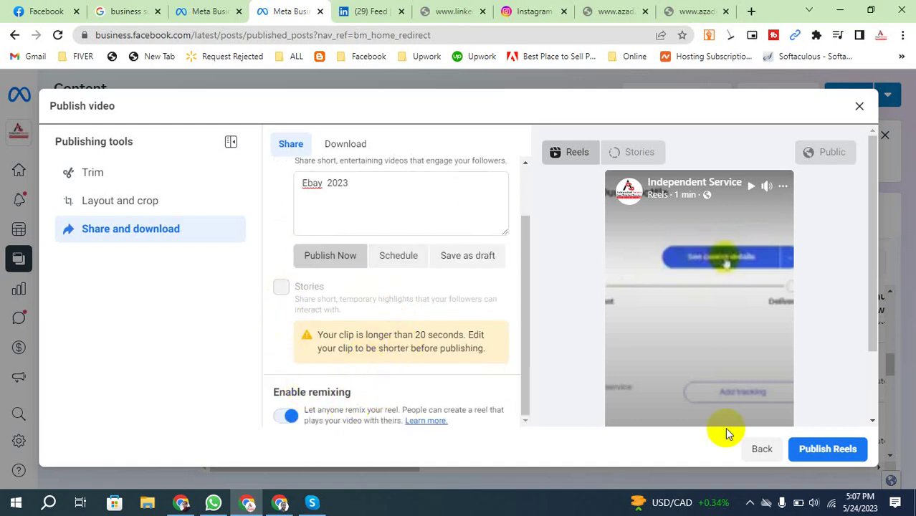
pyautogui.click(819, 453)
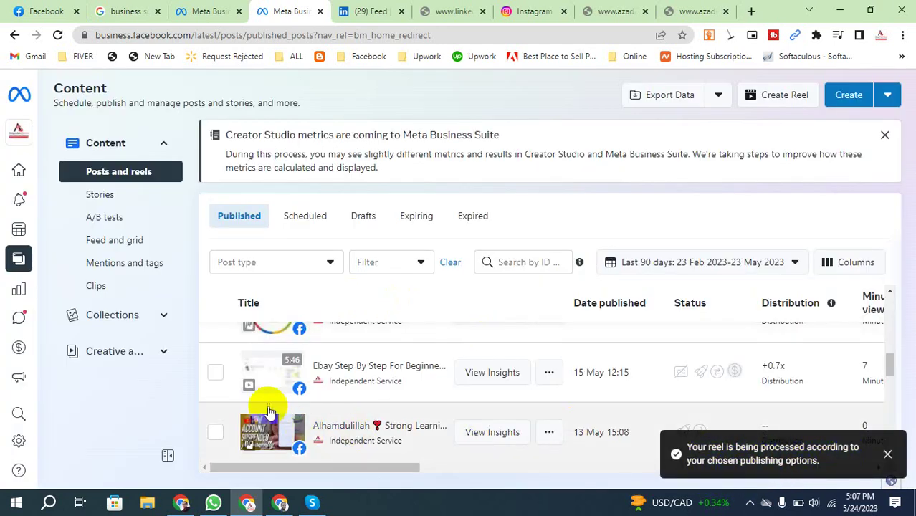
# Step: Reload the published posts and reels list, check its newest entries for the reel, and look through the older posts
pyautogui.scroll(5, 350, 428)
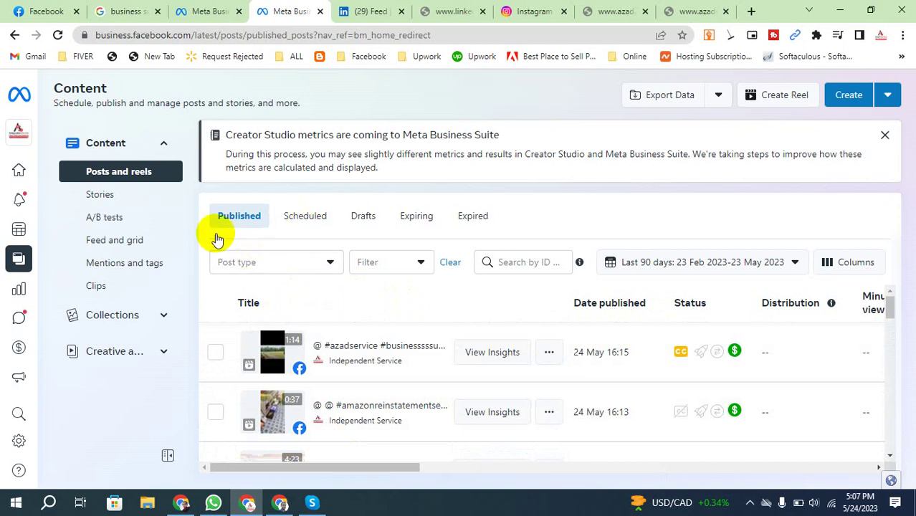
pyautogui.click(58, 34)
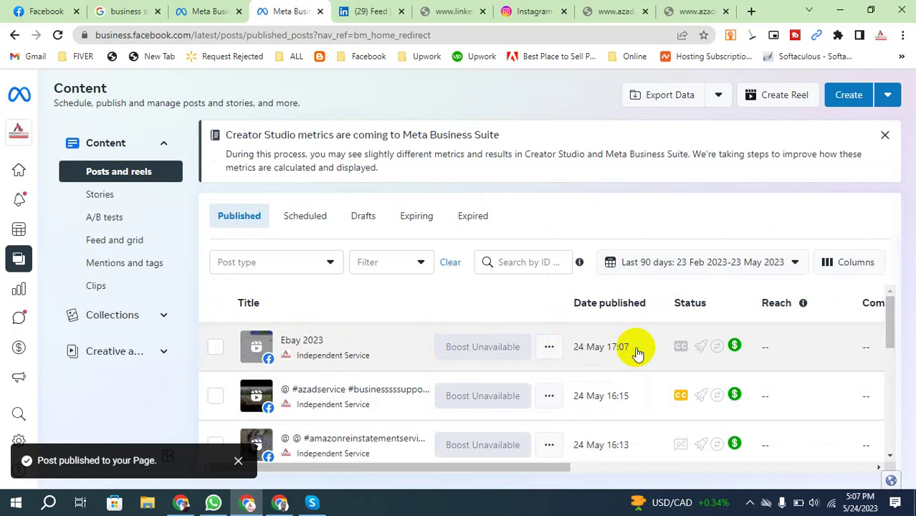
pyautogui.scroll(-5, 702, 385)
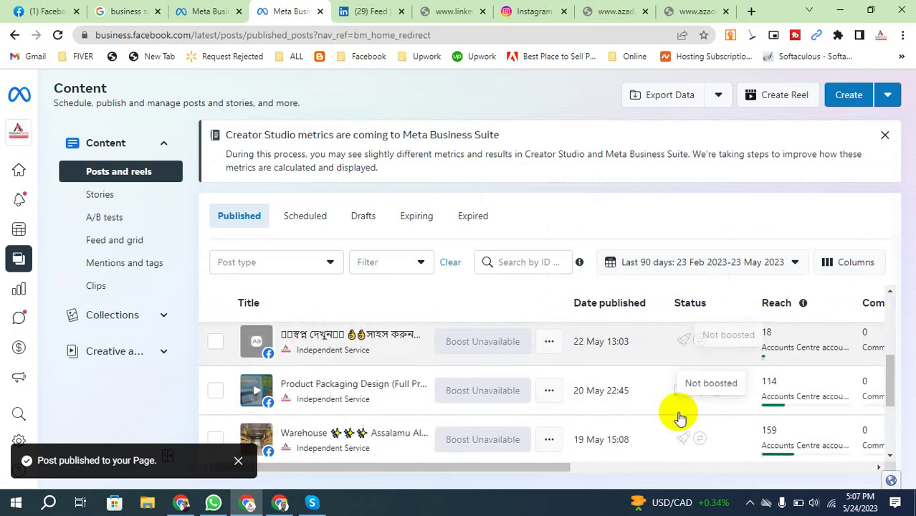
pyautogui.scroll(4, 650, 438)
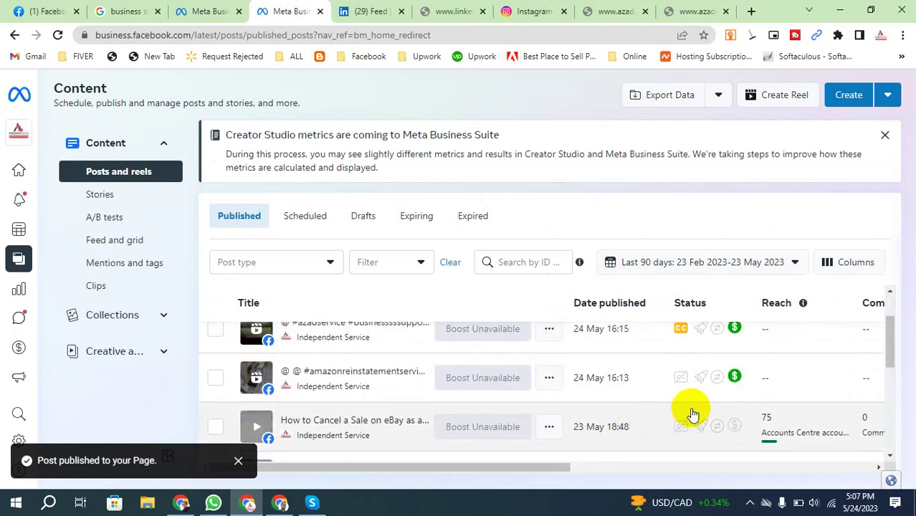
pyautogui.scroll(1, 645, 430)
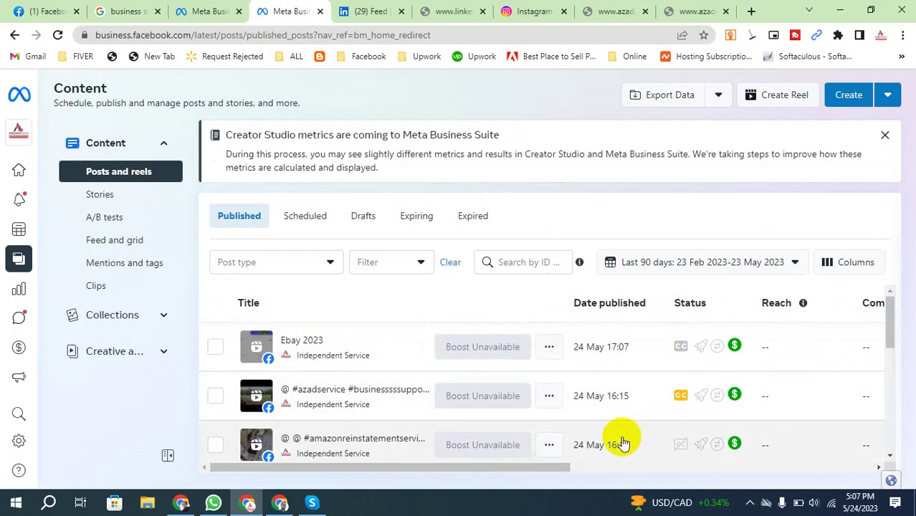
pyautogui.scroll(-5, 643, 432)
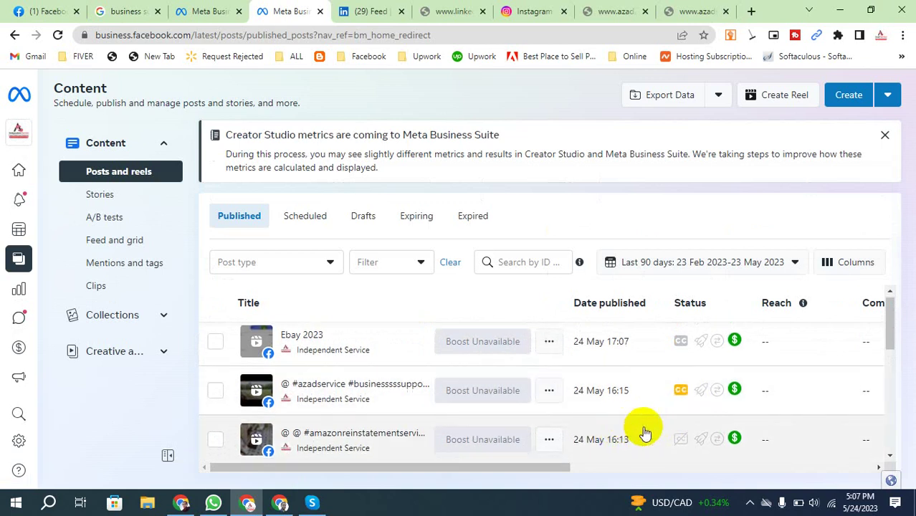
pyautogui.scroll(-1, 713, 437)
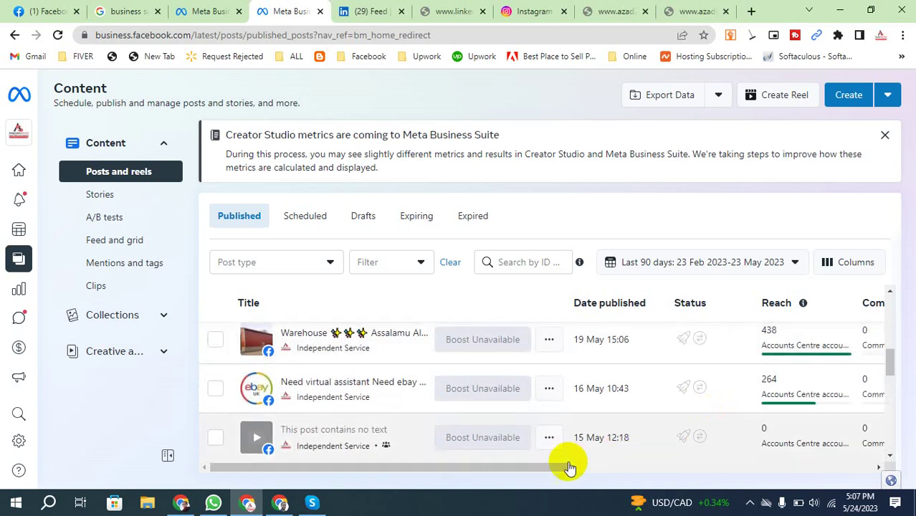